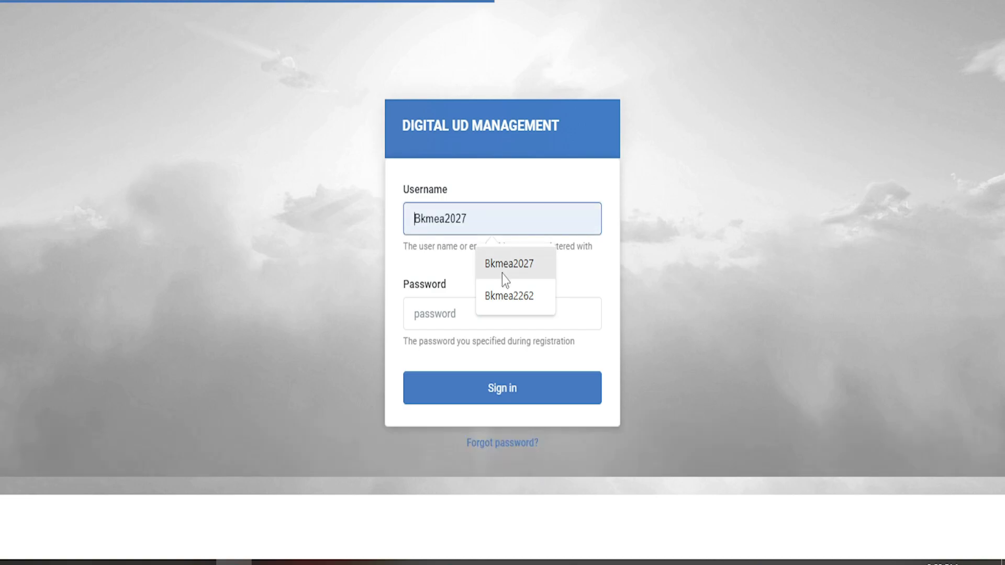
# Sign in with the saved account, view the UD Preview list, then start a blank New Am form
pyautogui.click(503, 270)
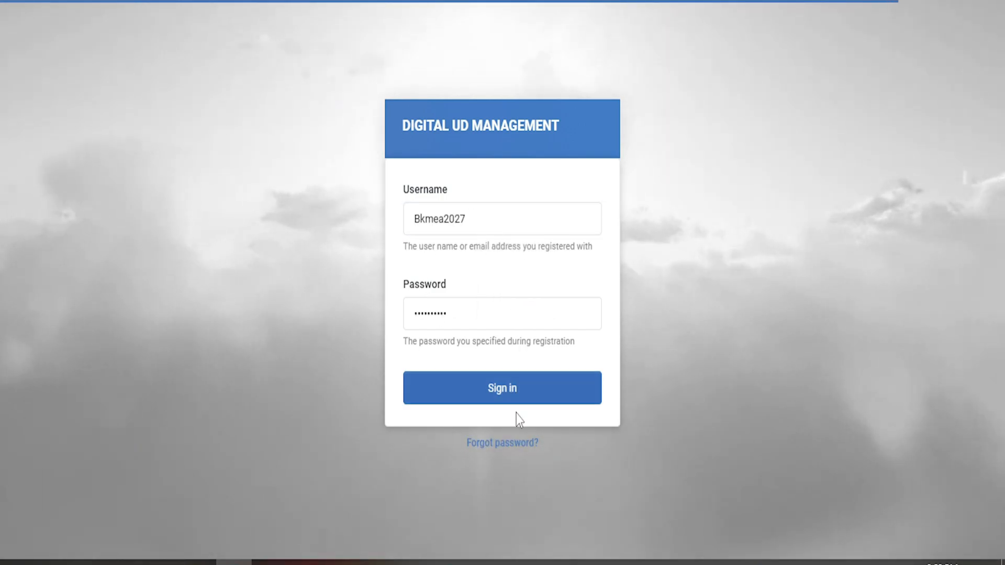
pyautogui.click(506, 399)
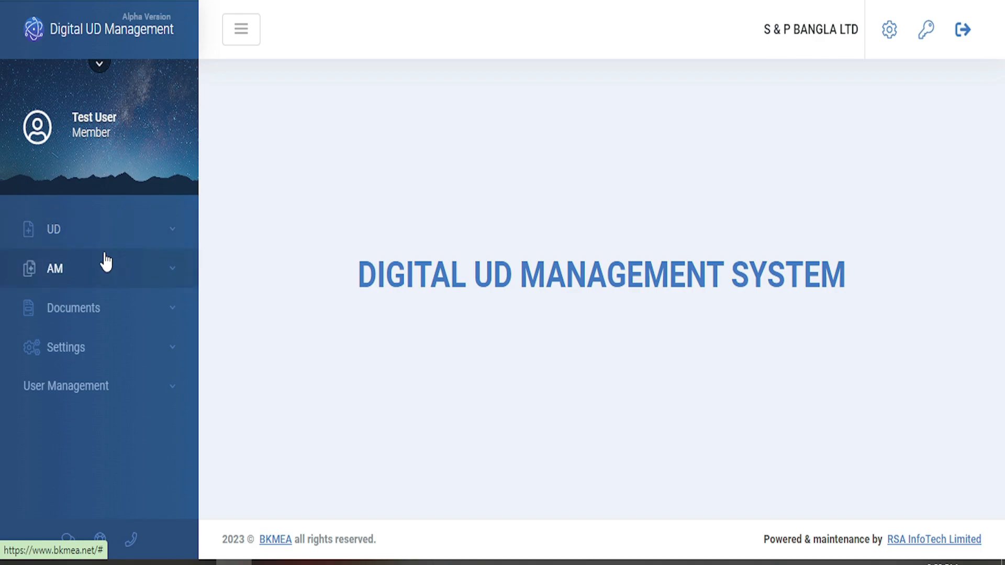
pyautogui.click(104, 236)
pyautogui.scroll(-3, 86, 322)
pyautogui.scroll(-8, 85, 334)
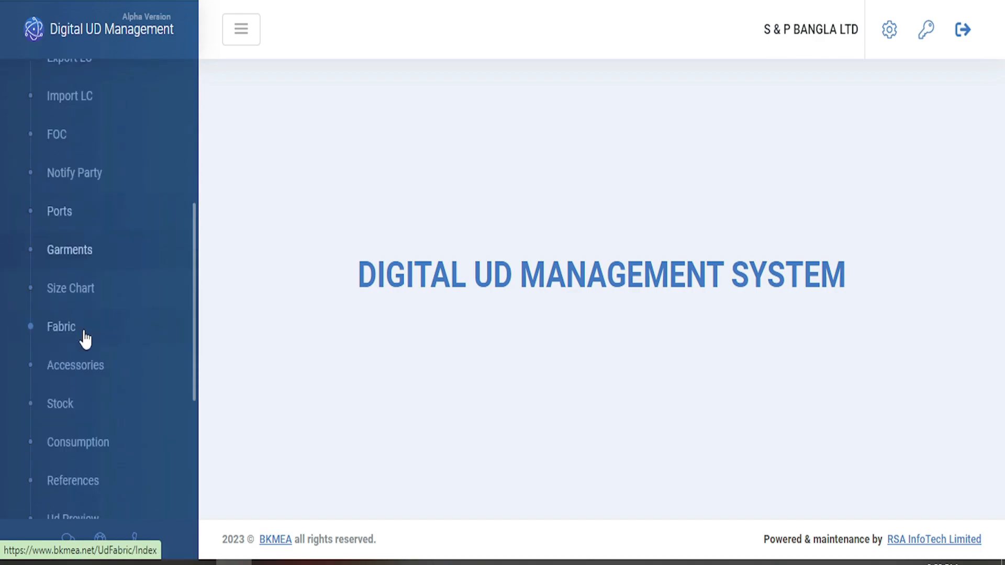
pyautogui.click(88, 343)
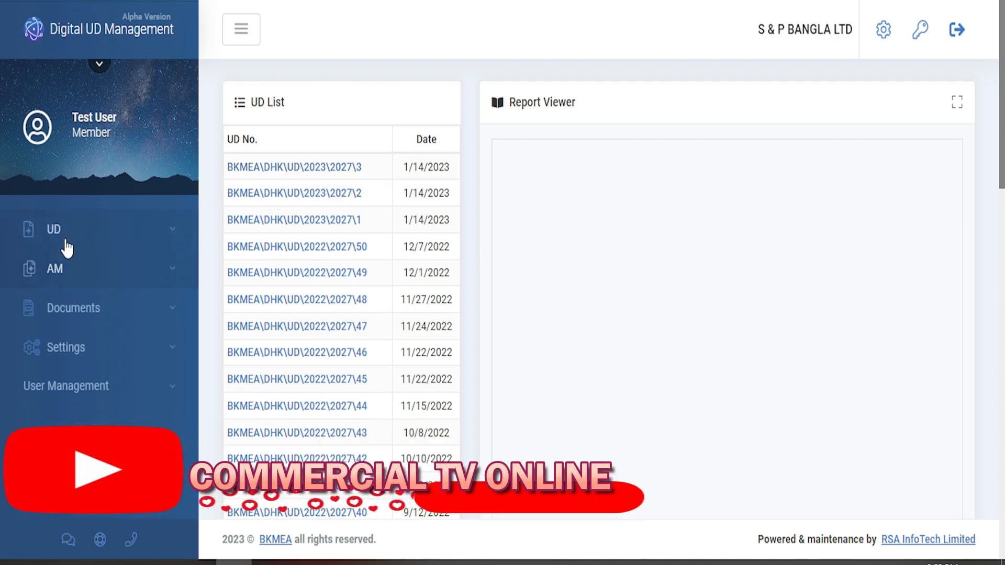
pyautogui.click(102, 270)
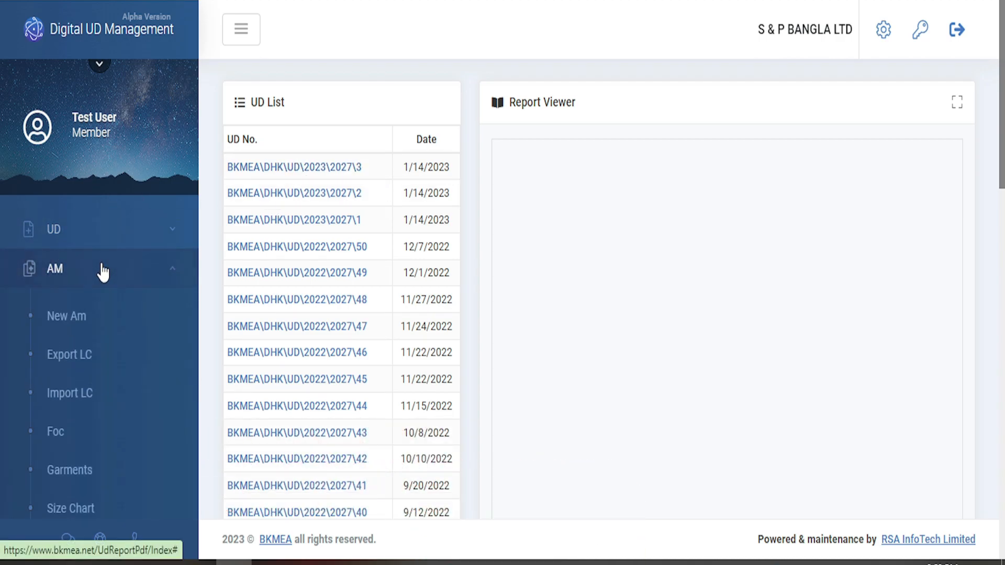
pyautogui.click(78, 320)
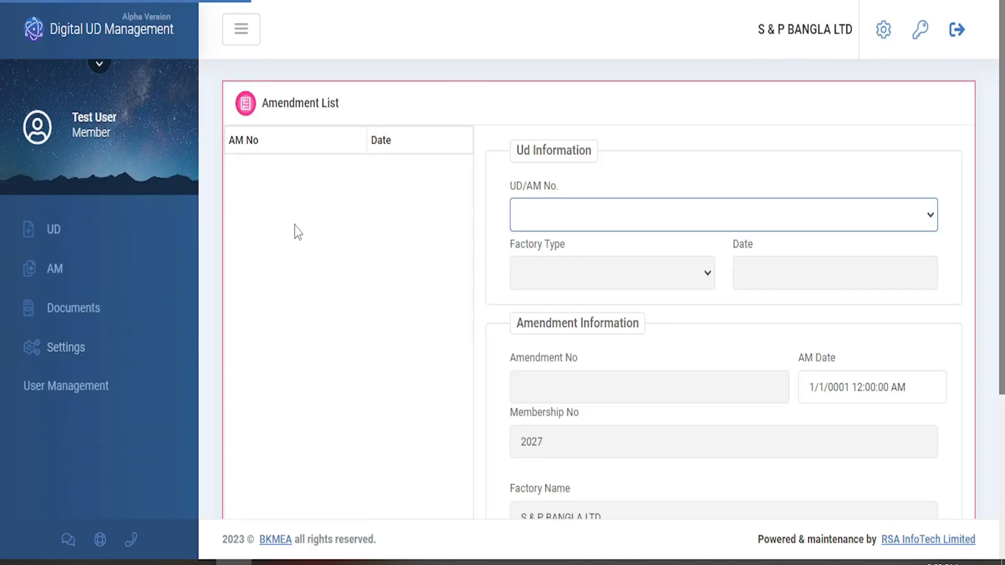
# Create and save a new amendment for UD BKMEA\DHK\UD\2022\2027\3
pyautogui.click(578, 214)
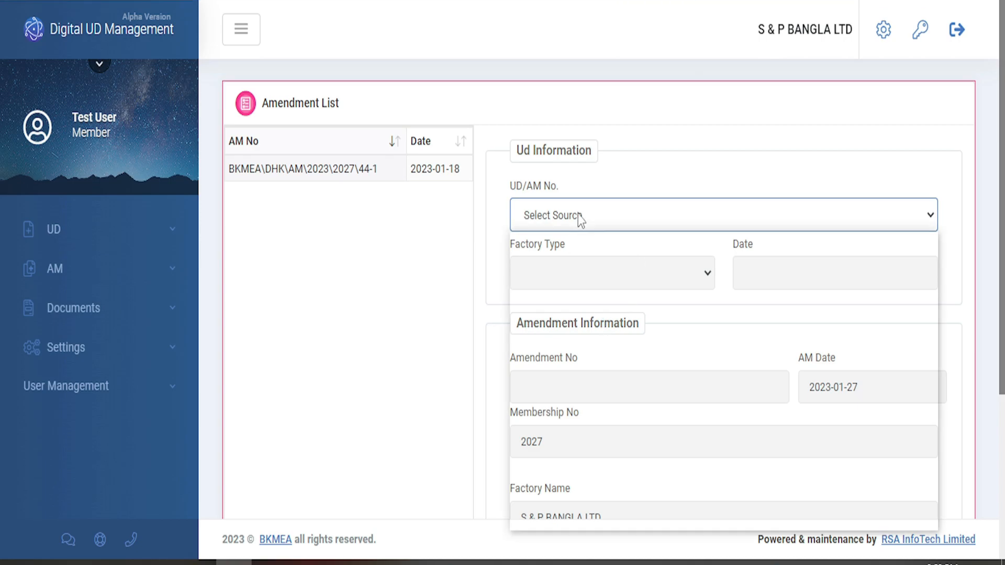
pyautogui.click(578, 215)
pyautogui.click(578, 216)
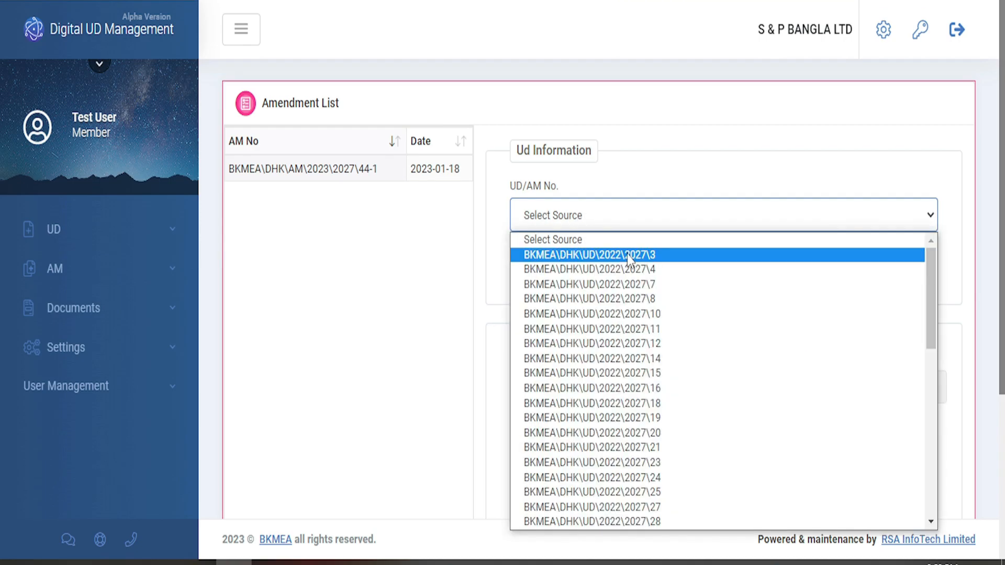
pyautogui.click(643, 255)
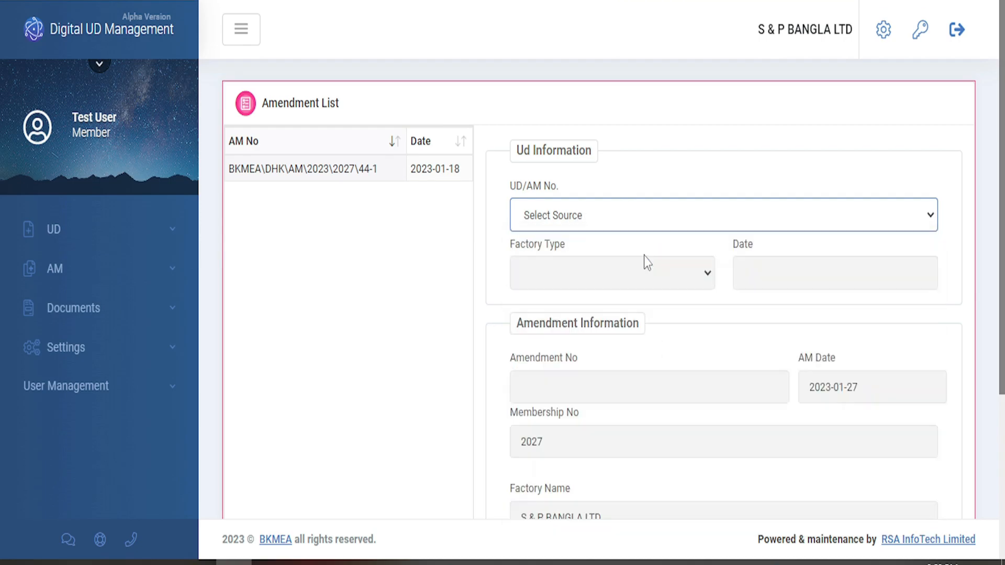
pyautogui.scroll(-5, 636, 341)
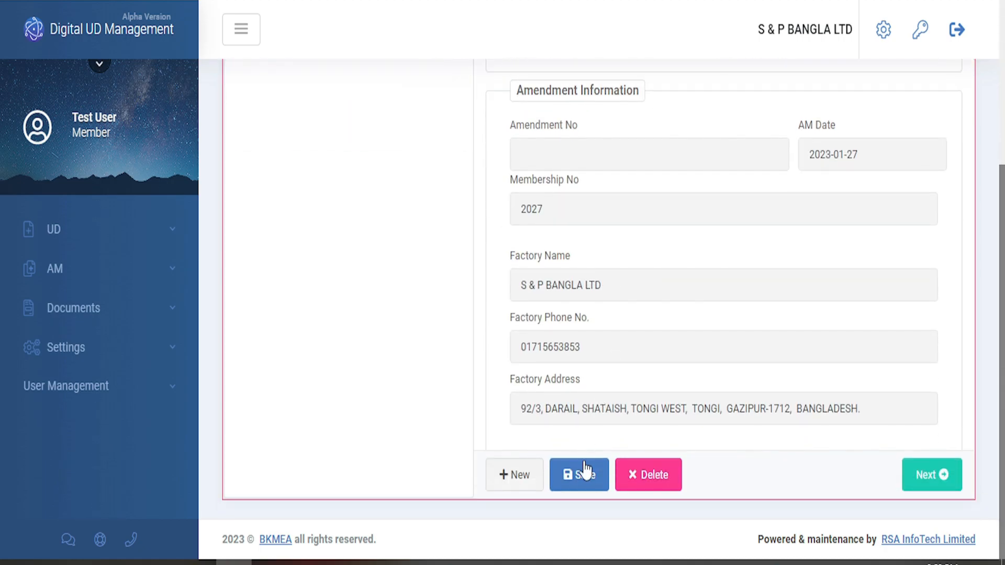
pyautogui.click(579, 477)
pyautogui.click(634, 383)
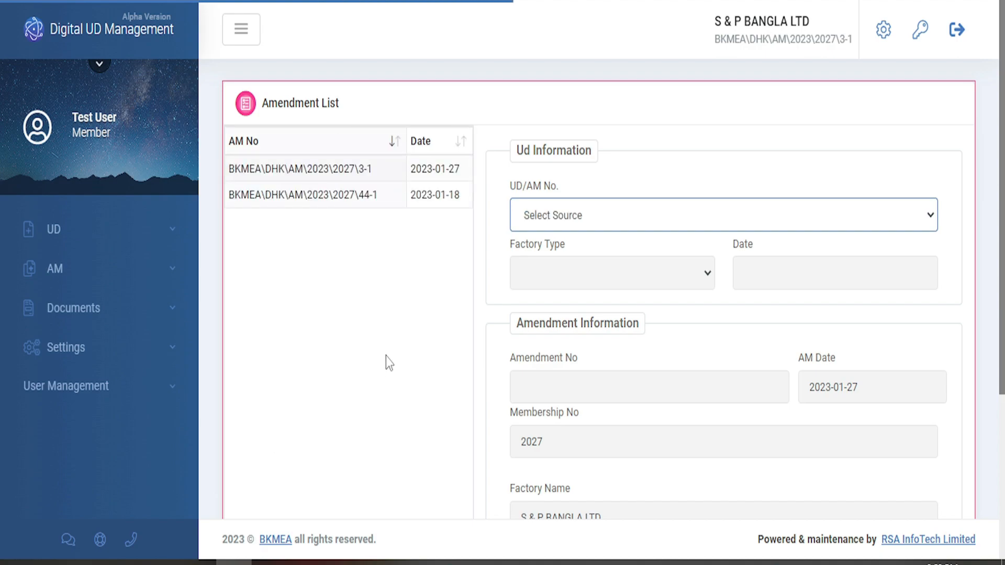
# Load the generated amendment BKMEA\DHK\AM\2023\2027\3-1 as the working amendment
pyautogui.click(307, 165)
pyautogui.click(55, 277)
pyautogui.scroll(-1, 86, 393)
pyautogui.scroll(-3, 87, 394)
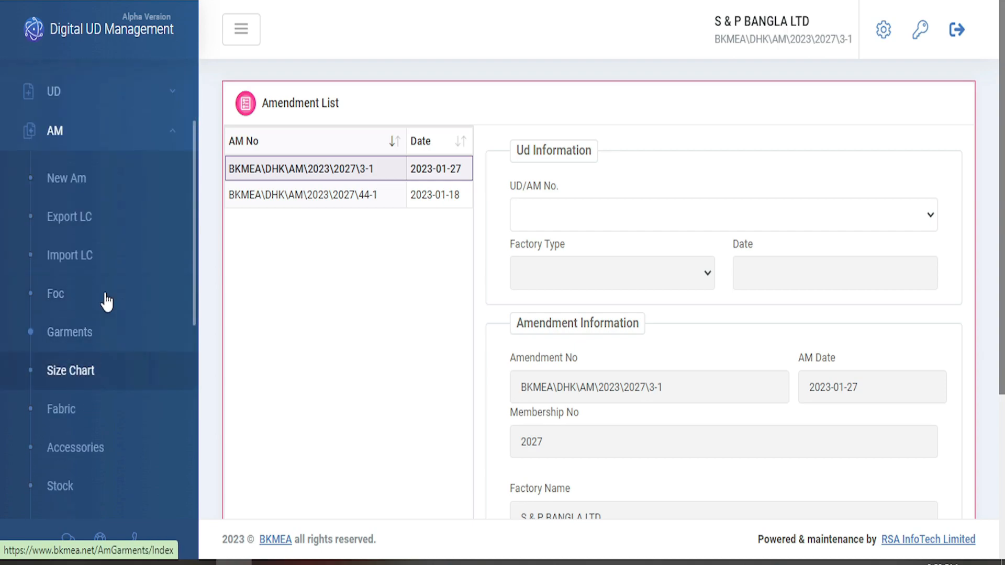
pyautogui.scroll(-1, 119, 368)
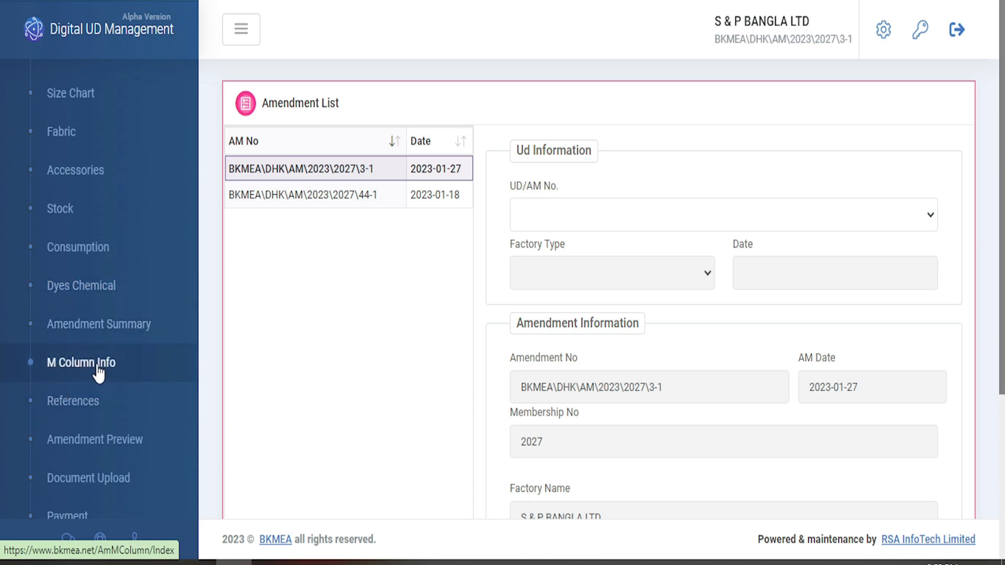
# Open the amendment's M Column Info form and enlarge its Description box
pyautogui.click(90, 369)
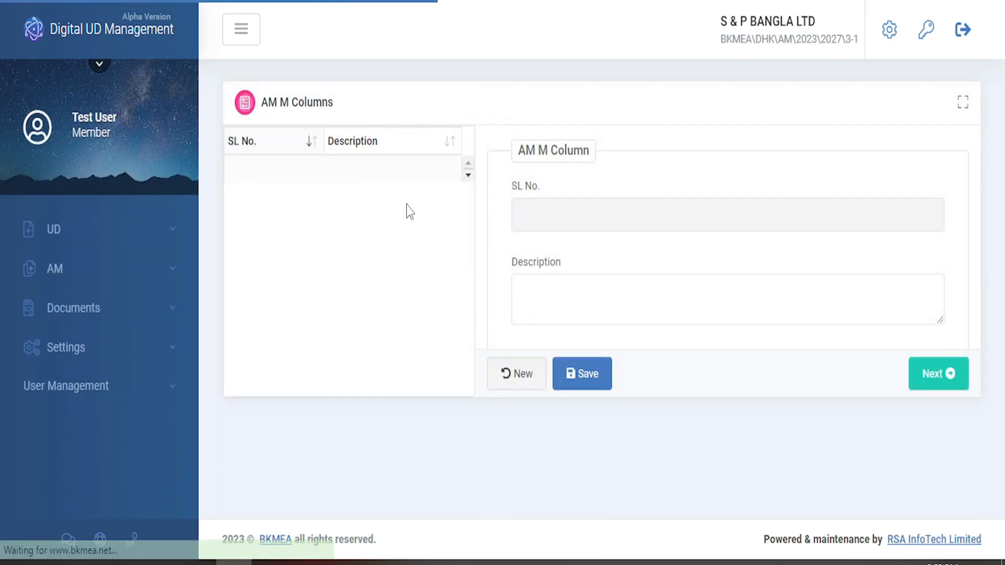
pyautogui.click(539, 283)
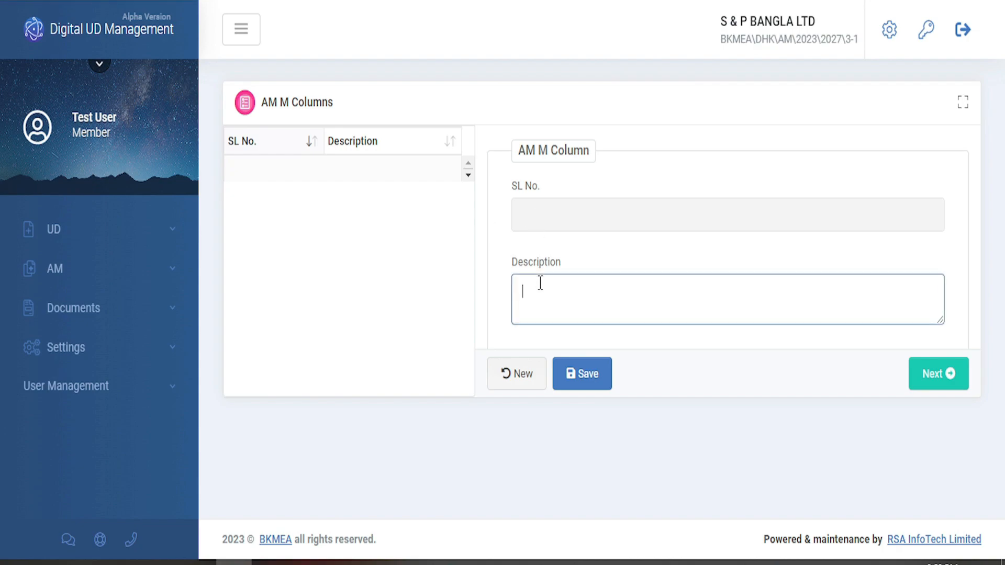
pyautogui.moveTo(512, 262); pyautogui.dragTo(550, 263)
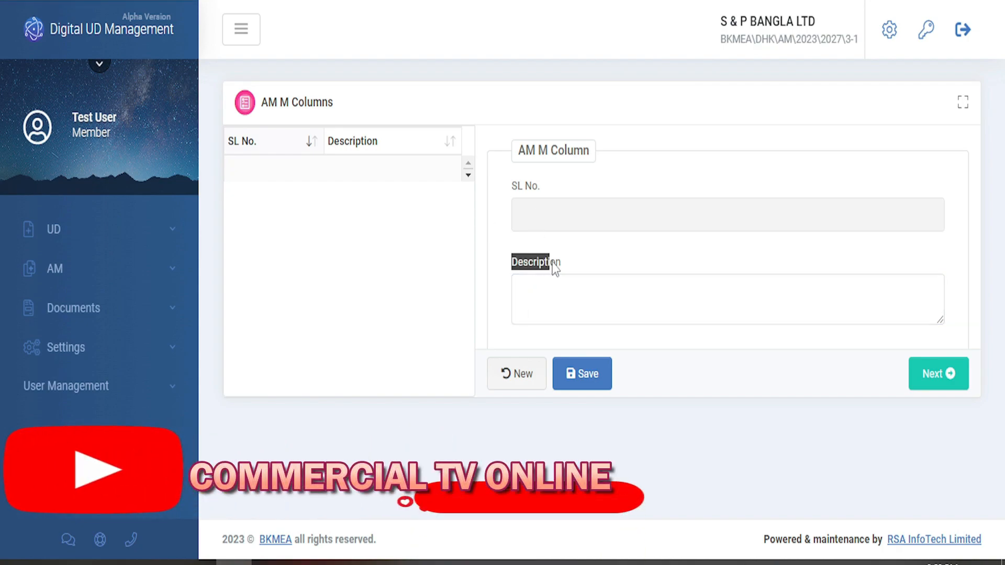
pyautogui.click(635, 309)
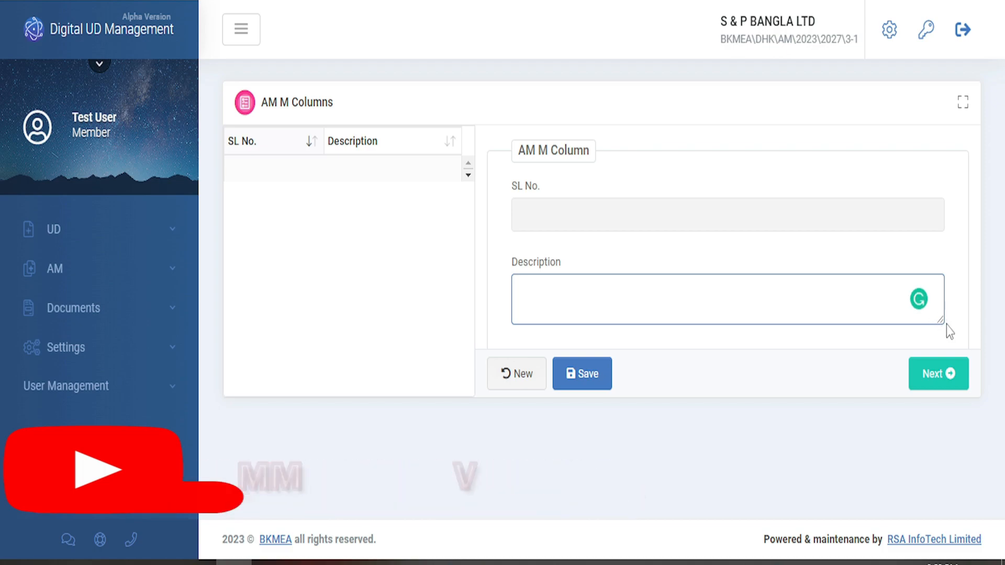
pyautogui.moveTo(939, 320); pyautogui.dragTo(957, 523)
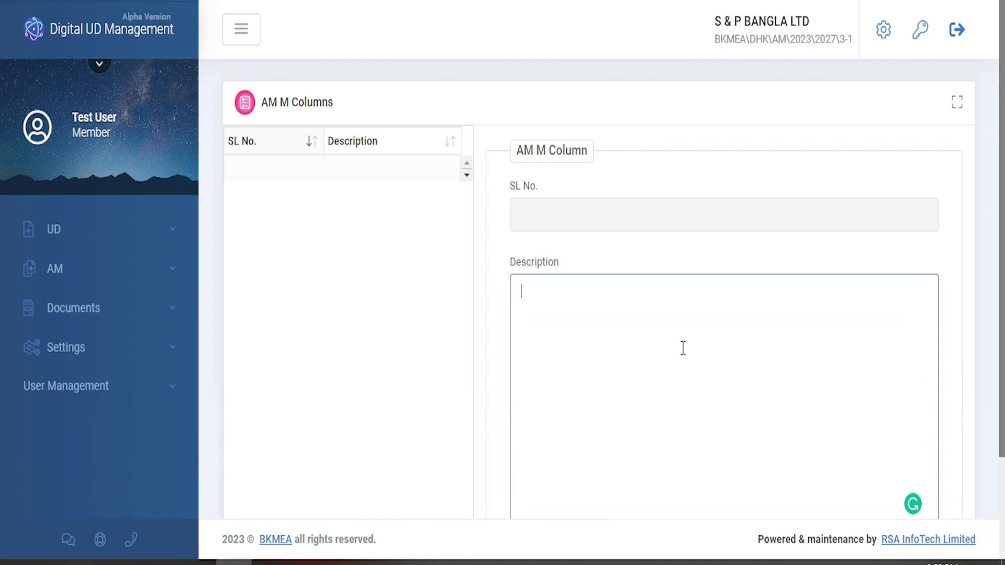
pyautogui.scroll(-2, 595, 460)
pyautogui.scroll(2, 572, 355)
# Copy the prepared note from Notepad and paste it into the Description
pyautogui.click(270, 562)
pyautogui.hotkey('ctrl', 'a')
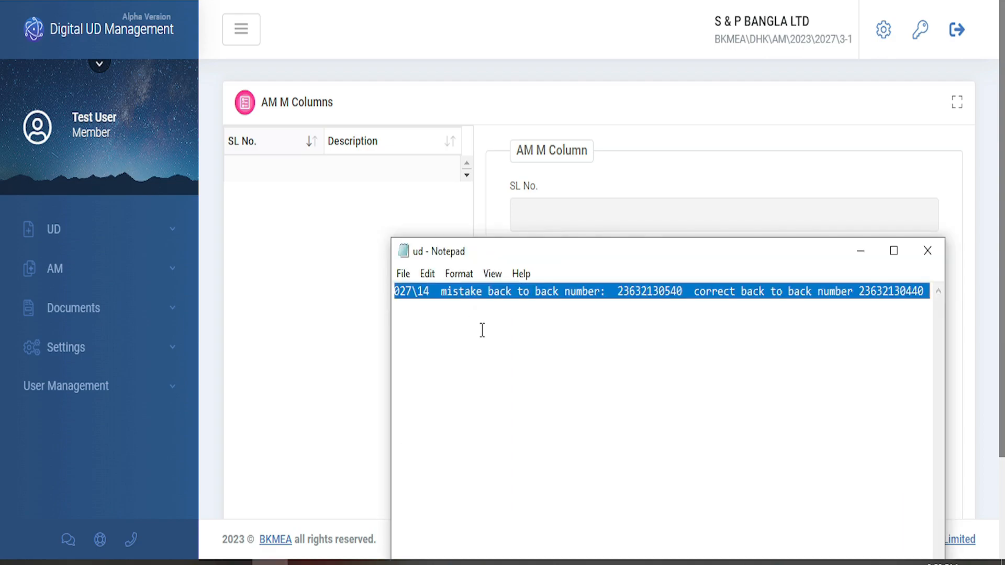
pyautogui.hotkey('ctrl', 'c')
pyautogui.click(860, 250)
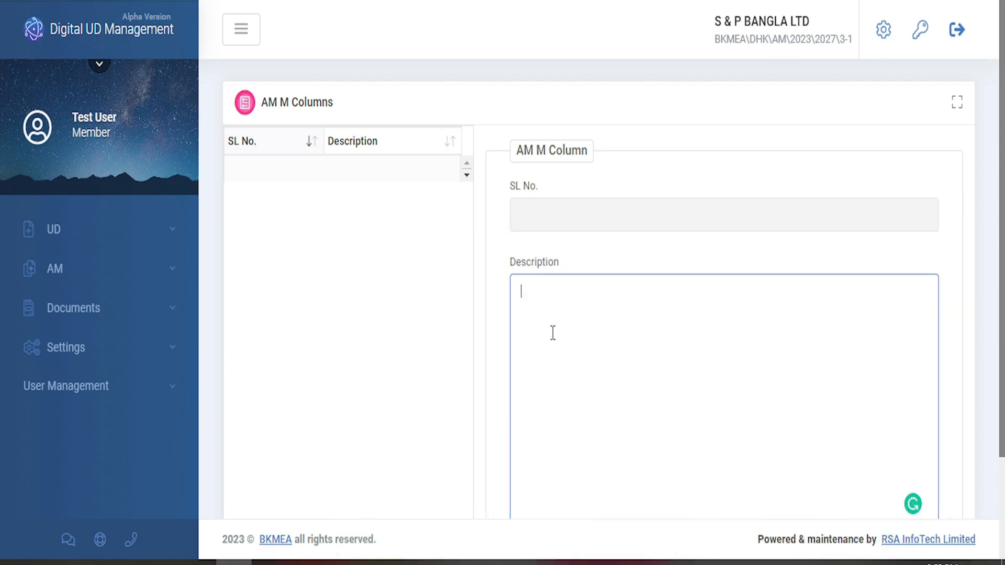
pyautogui.hotkey('ctrl', 'v')
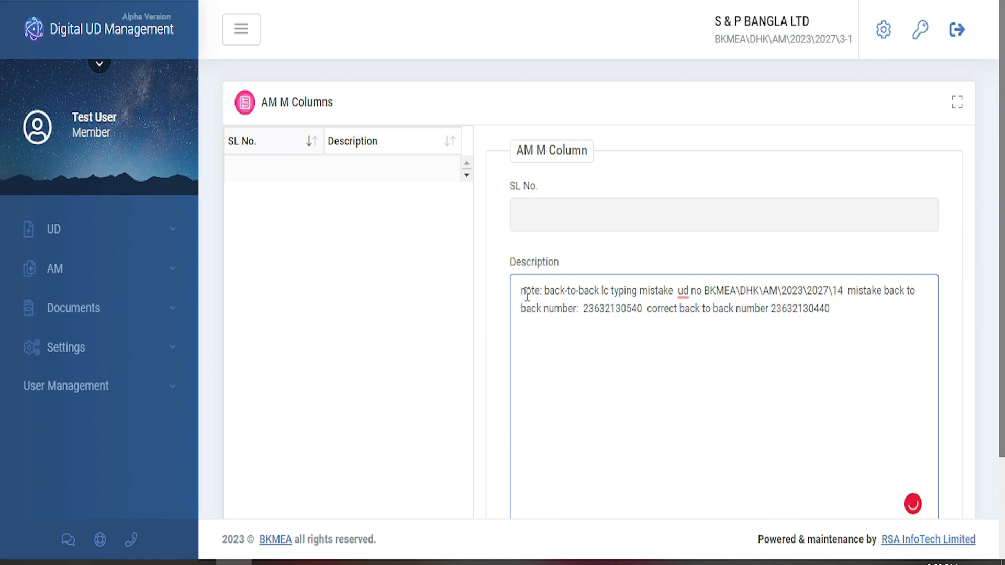
pyautogui.moveTo(521, 296); pyautogui.dragTo(677, 299)
pyautogui.click(544, 296)
pyautogui.click(677, 299)
pyautogui.moveTo(632, 316); pyautogui.dragTo(651, 318)
pyautogui.click(638, 316)
pyautogui.click(642, 313)
pyautogui.moveTo(714, 42); pyautogui.dragTo(846, 48)
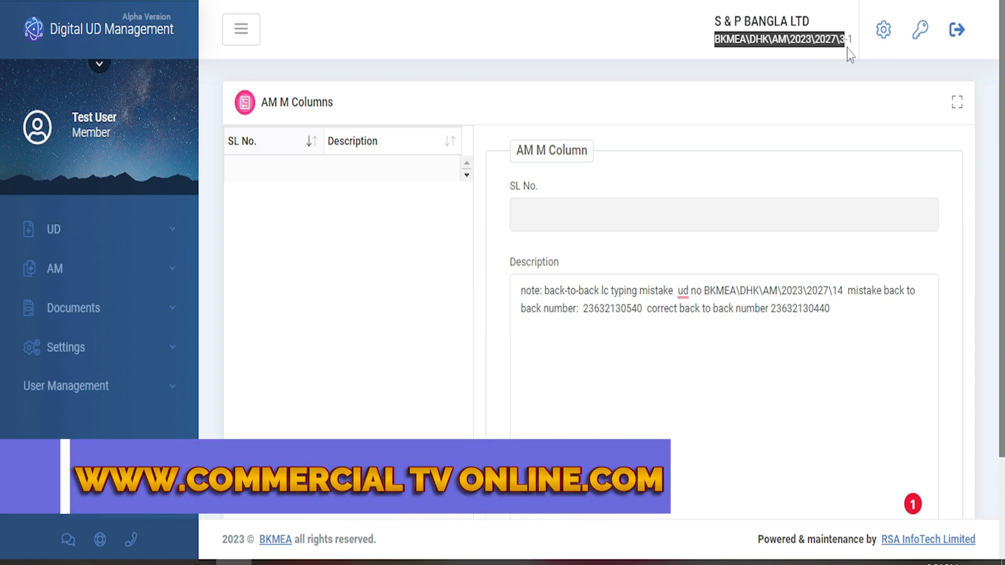
# Replace the UD number in the note with BKMEA\DHK\AM\2023\2027\3
pyautogui.click(525, 277)
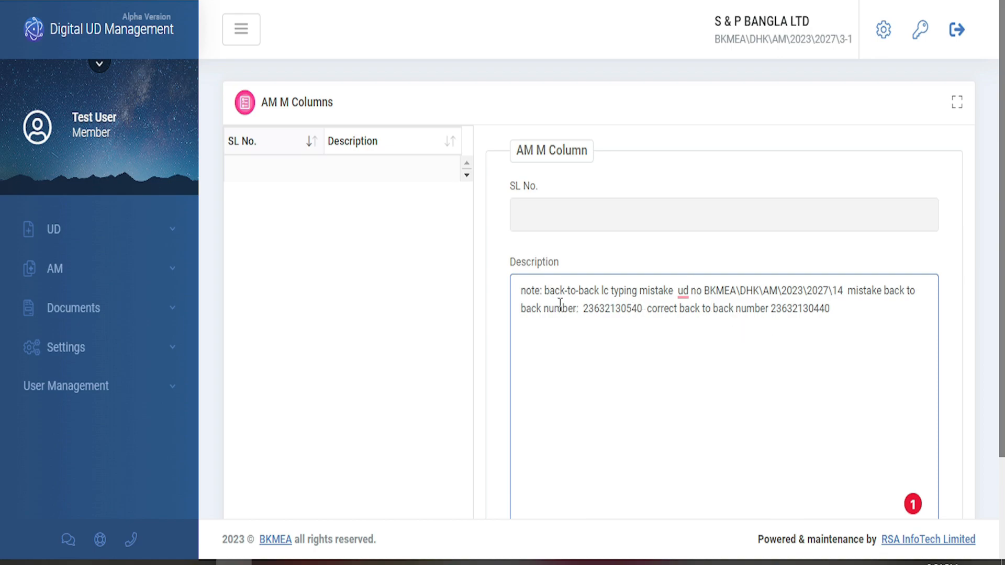
pyautogui.moveTo(545, 291); pyautogui.dragTo(551, 292)
pyautogui.click(605, 284)
pyautogui.click(682, 291)
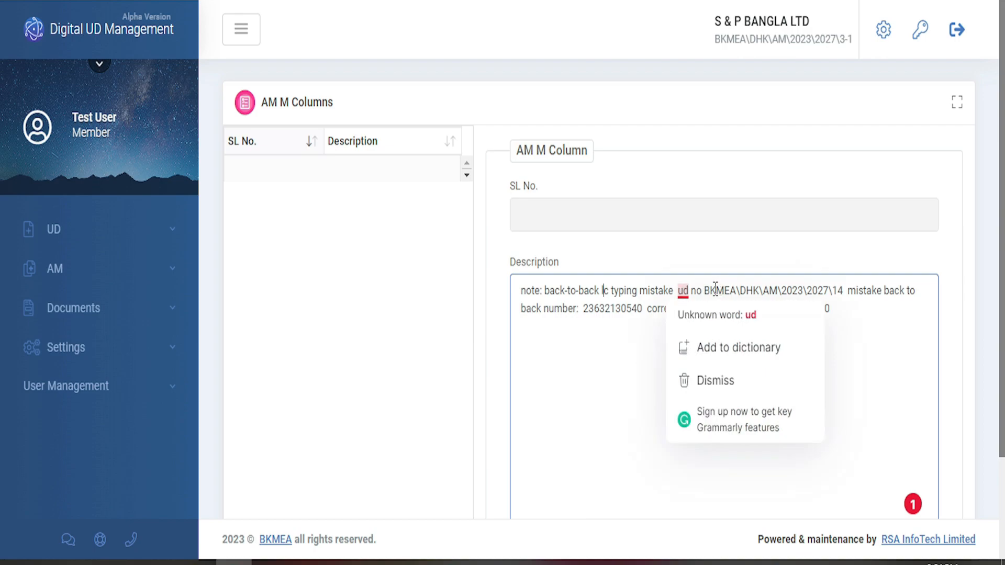
pyautogui.moveTo(702, 290); pyautogui.dragTo(846, 292)
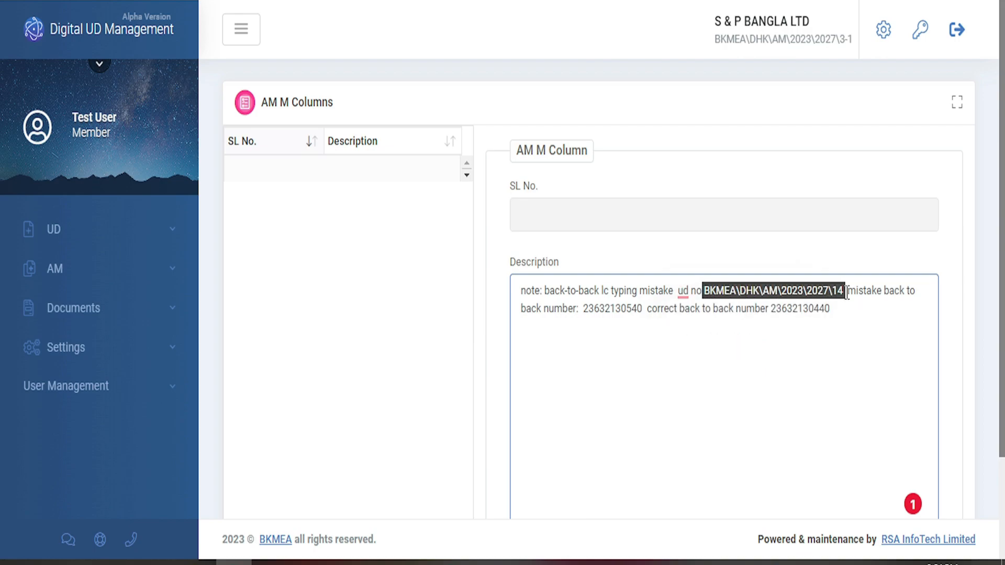
pyautogui.hotkey('ctrl', 'v')
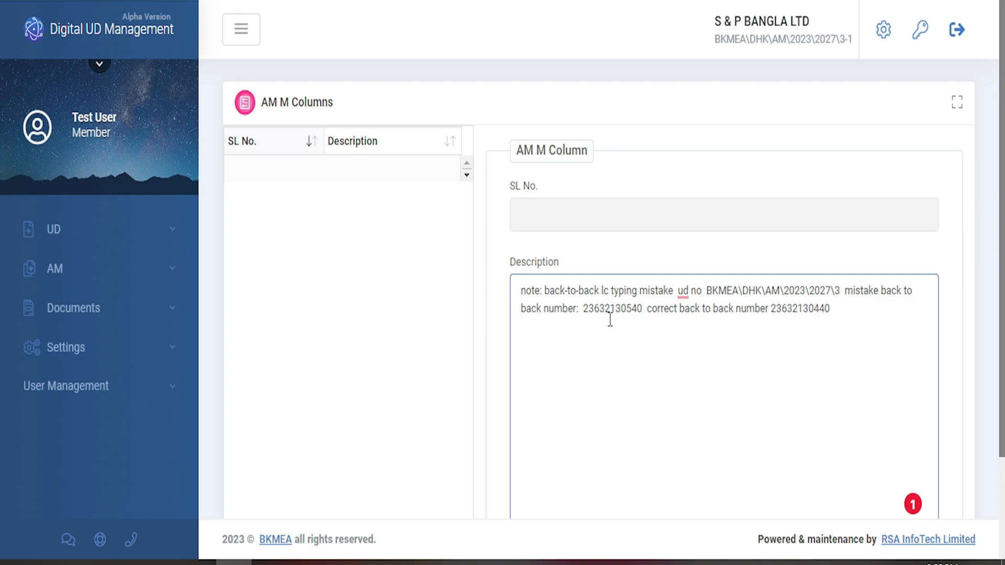
pyautogui.moveTo(584, 309); pyautogui.dragTo(771, 312)
pyautogui.click(649, 312)
pyautogui.click(780, 313)
pyautogui.moveTo(838, 311); pyautogui.dragTo(759, 309)
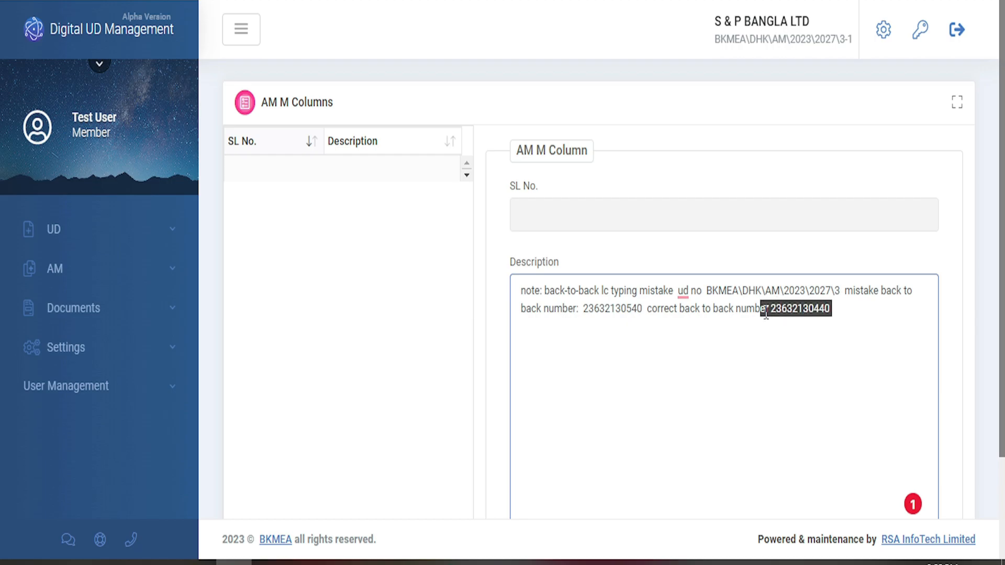
pyautogui.click(765, 339)
pyautogui.scroll(-3, 760, 333)
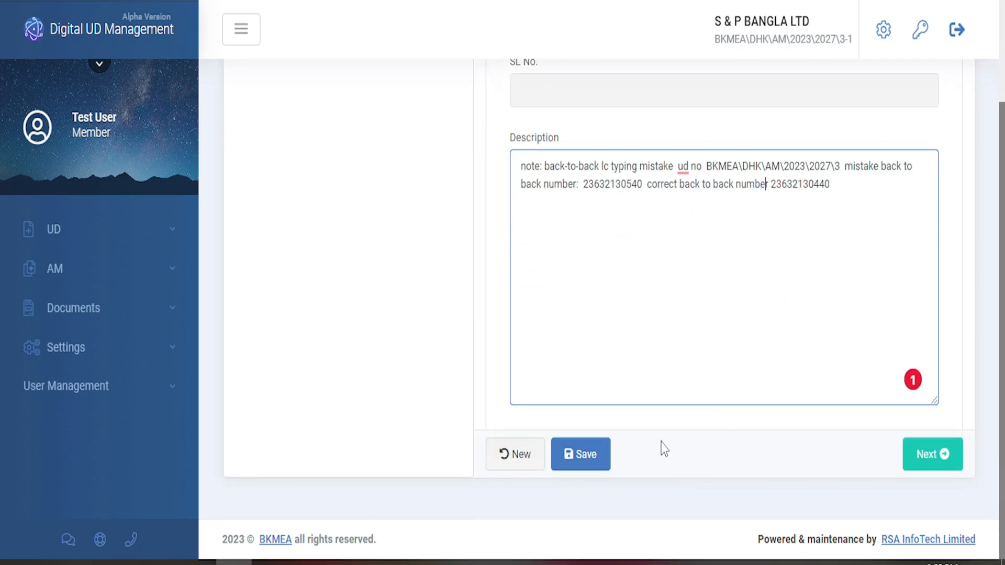
pyautogui.scroll(3, 591, 492)
pyautogui.scroll(-3, 587, 508)
pyautogui.click(579, 460)
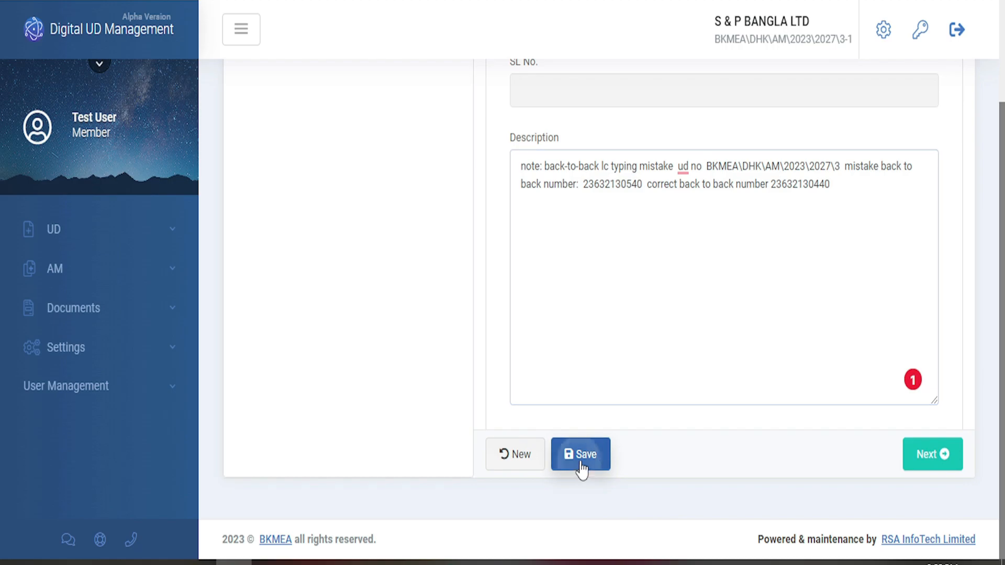
# Confirm the save and reopen M-column entry 3555 to review its description text
pyautogui.click(633, 385)
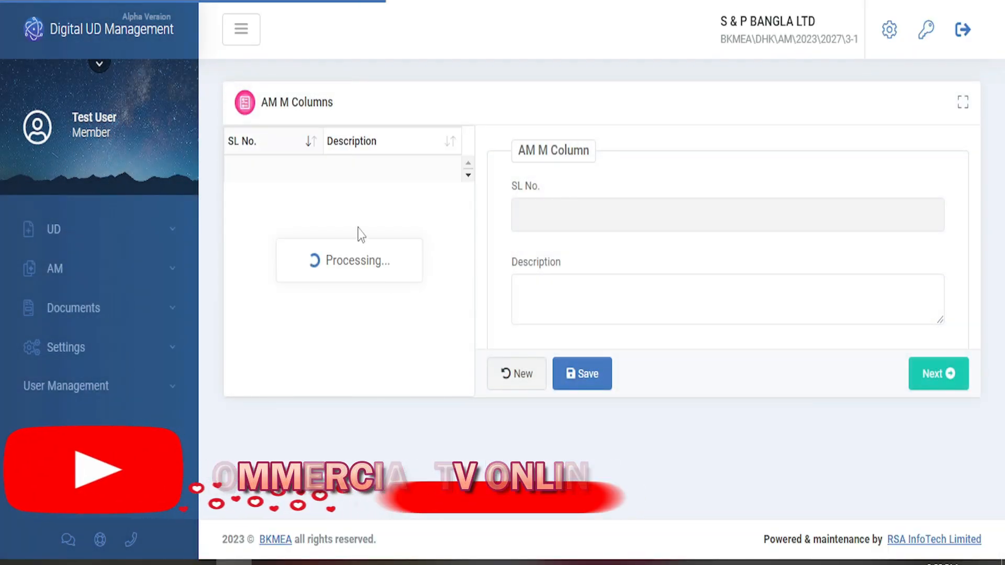
pyautogui.click(287, 174)
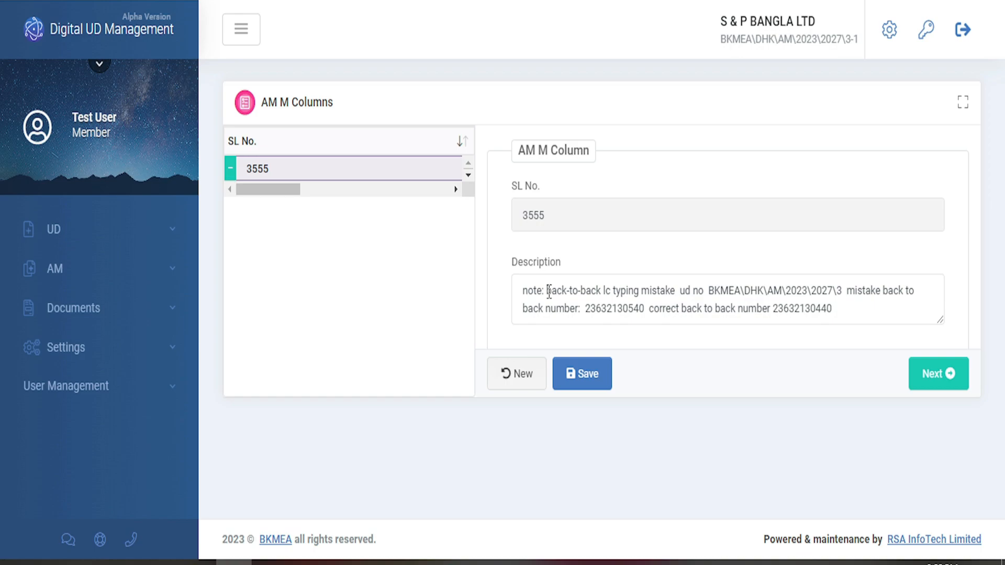
pyautogui.moveTo(585, 291); pyautogui.dragTo(662, 309)
pyautogui.moveTo(871, 310); pyautogui.dragTo(513, 291)
pyautogui.click(560, 306)
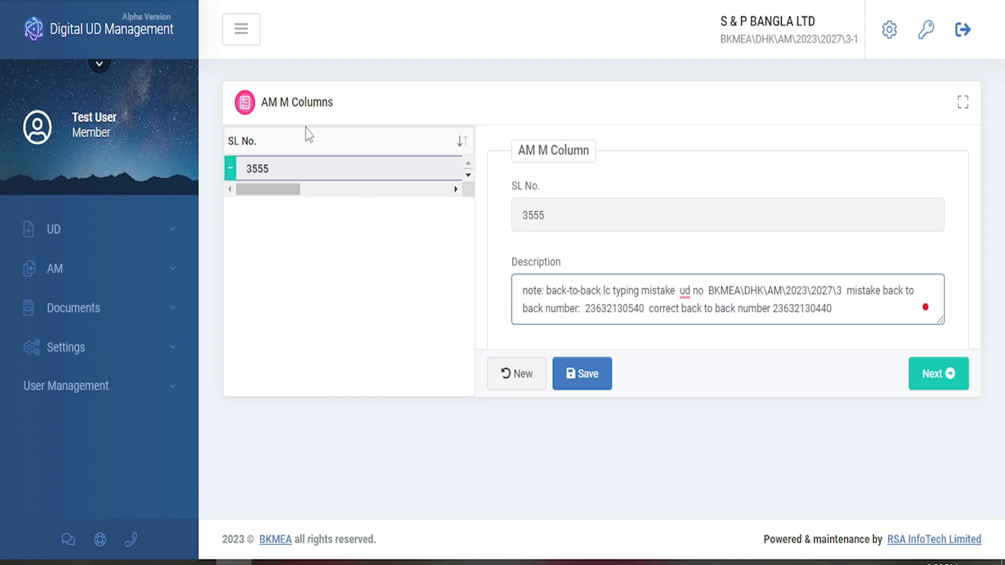
pyautogui.click(57, 268)
pyautogui.scroll(-8, 66, 341)
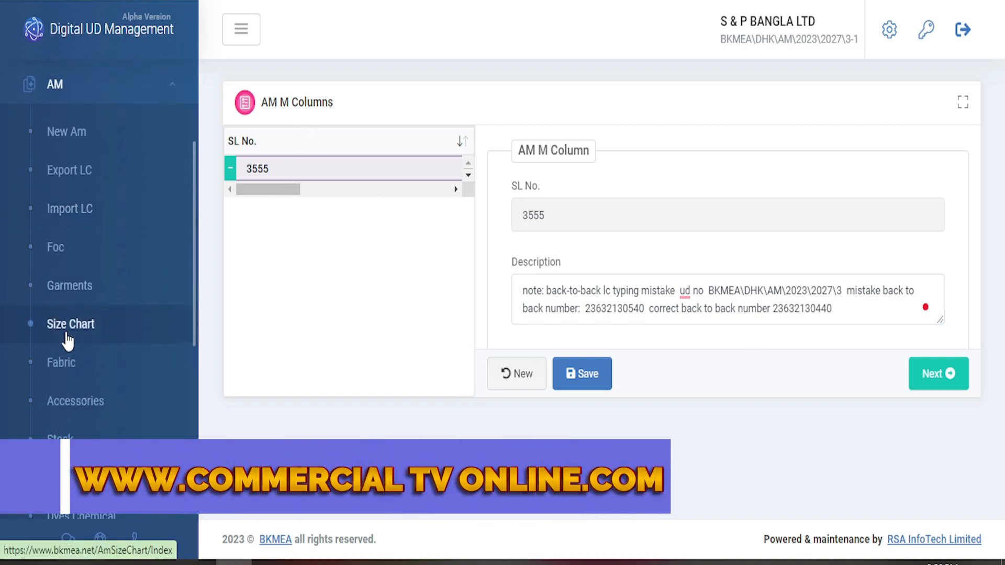
pyautogui.scroll(-1, 68, 338)
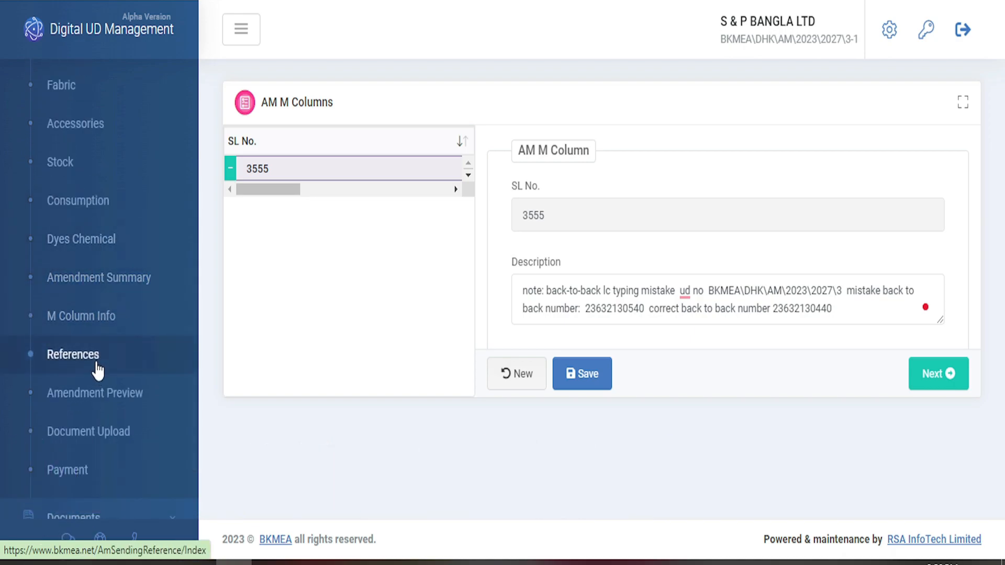
# Tick ICD Kamalapur, Pangoan Custom House and Mongla Custom House as references and save
pyautogui.click(97, 371)
pyautogui.scroll(-2, 293, 314)
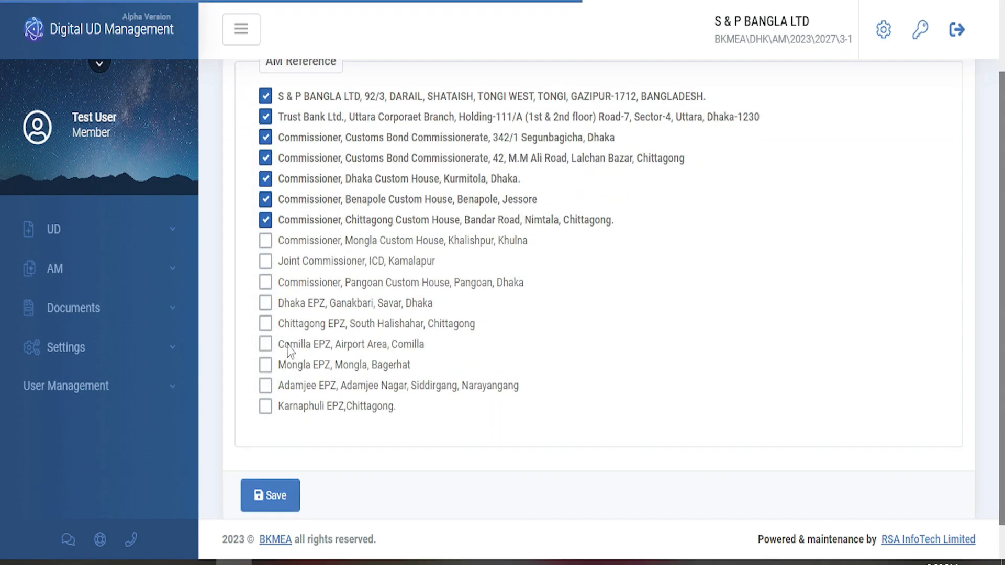
pyautogui.click(266, 261)
pyautogui.click(265, 282)
pyautogui.click(265, 242)
pyautogui.click(270, 495)
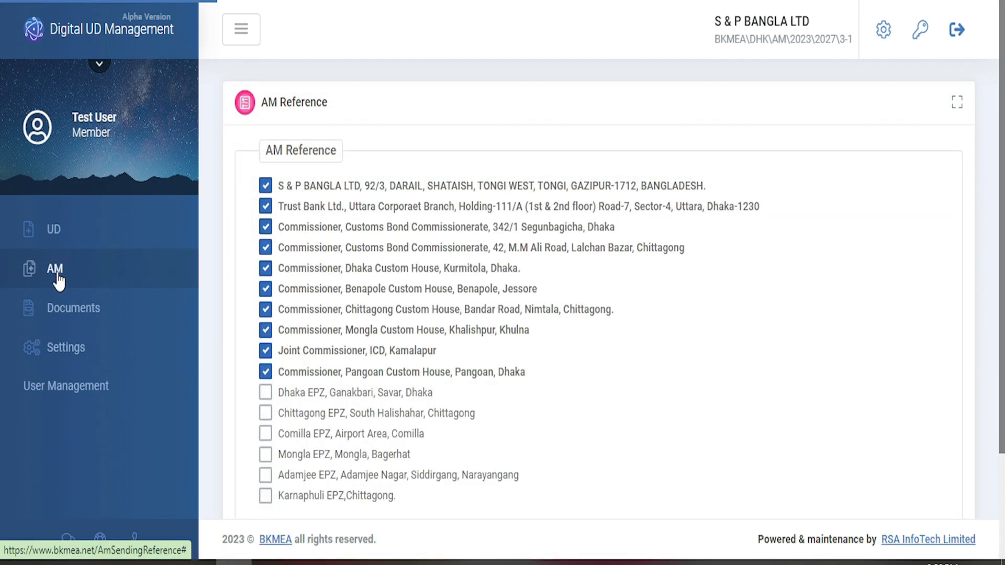
pyautogui.click(58, 280)
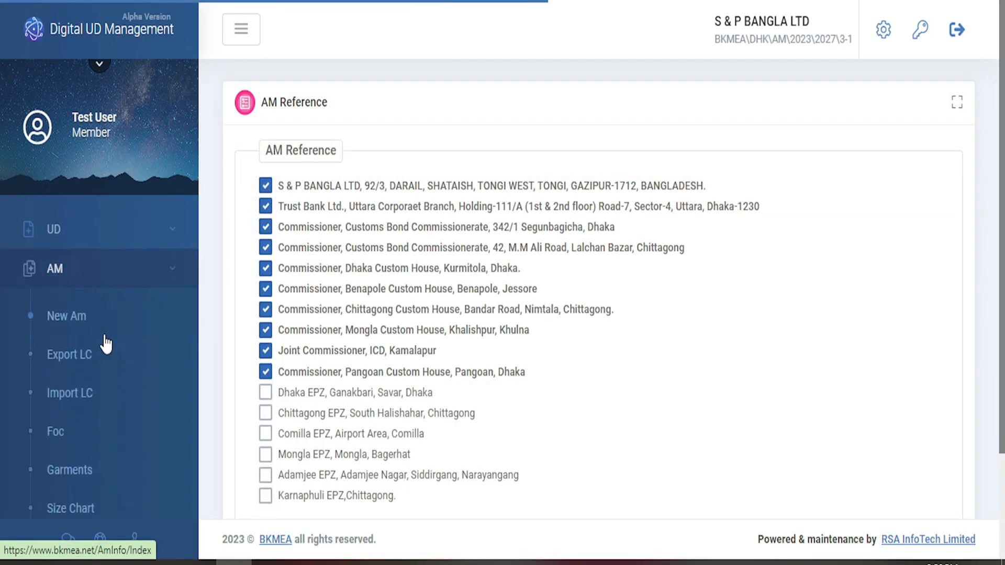
pyautogui.scroll(-3, 371, 467)
pyautogui.scroll(-8, 131, 403)
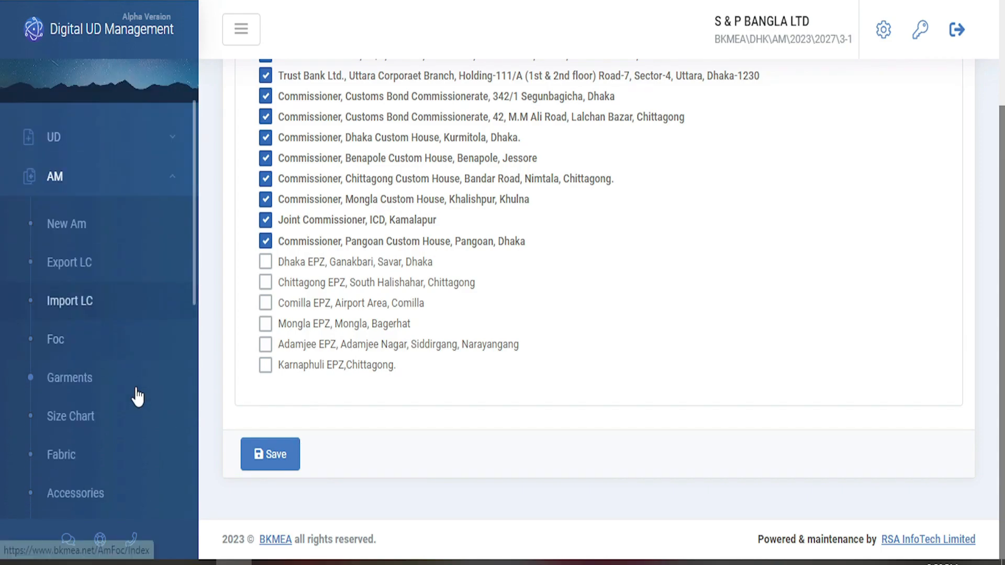
pyautogui.scroll(-2, 116, 417)
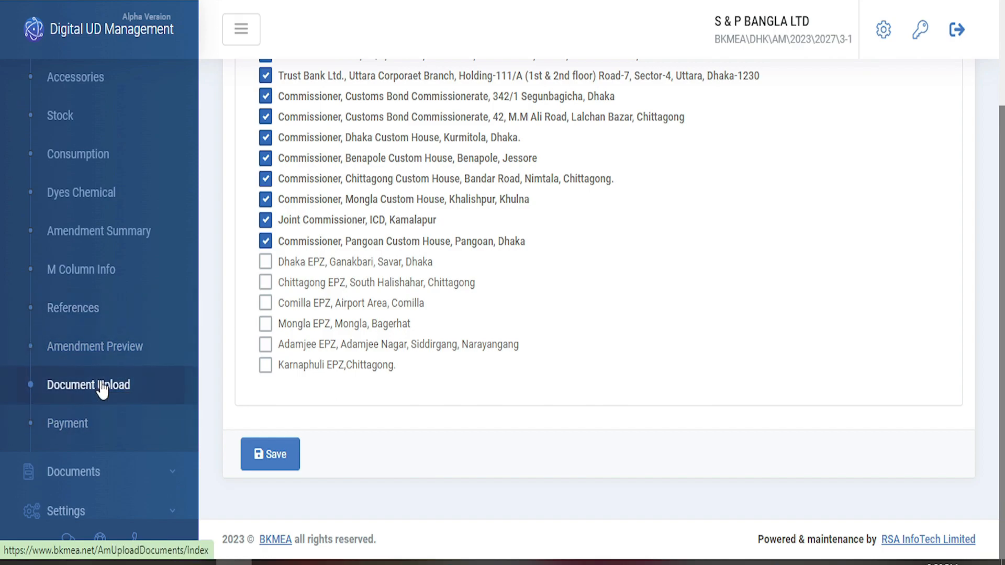
# Open the amendment's Document Upload page with Money Receipt as the document type
pyautogui.click(101, 388)
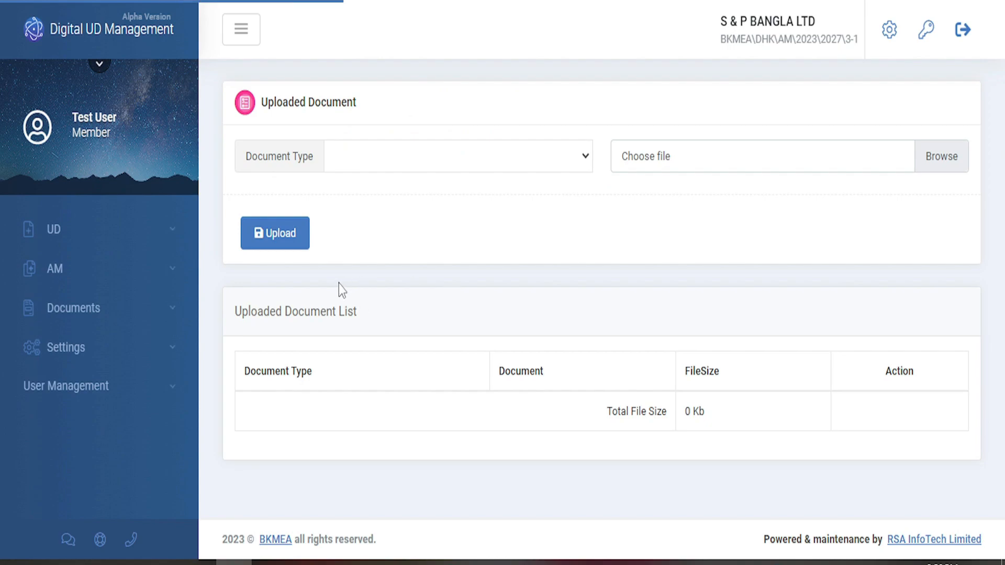
pyautogui.click(360, 161)
pyautogui.click(373, 193)
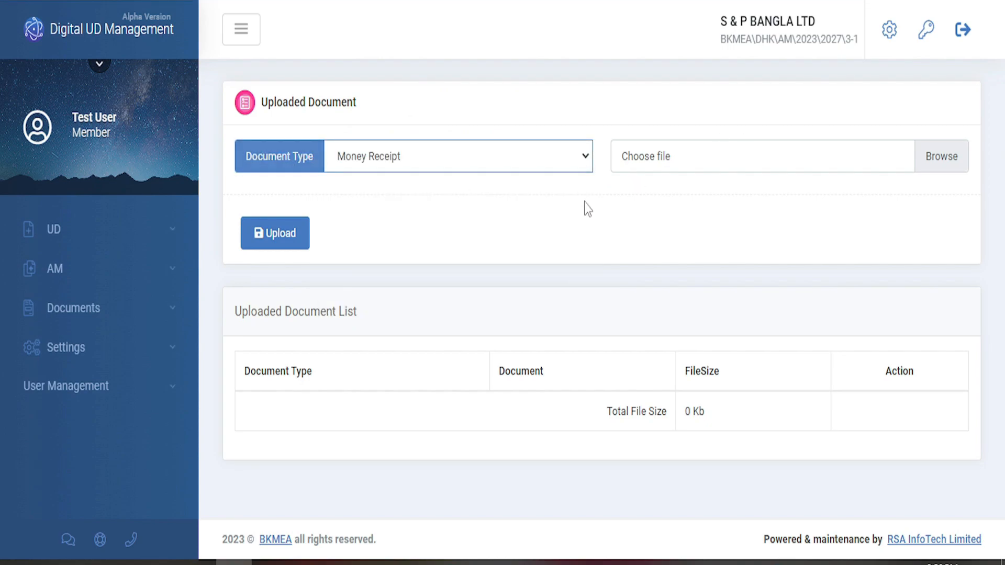
pyautogui.click(520, 169)
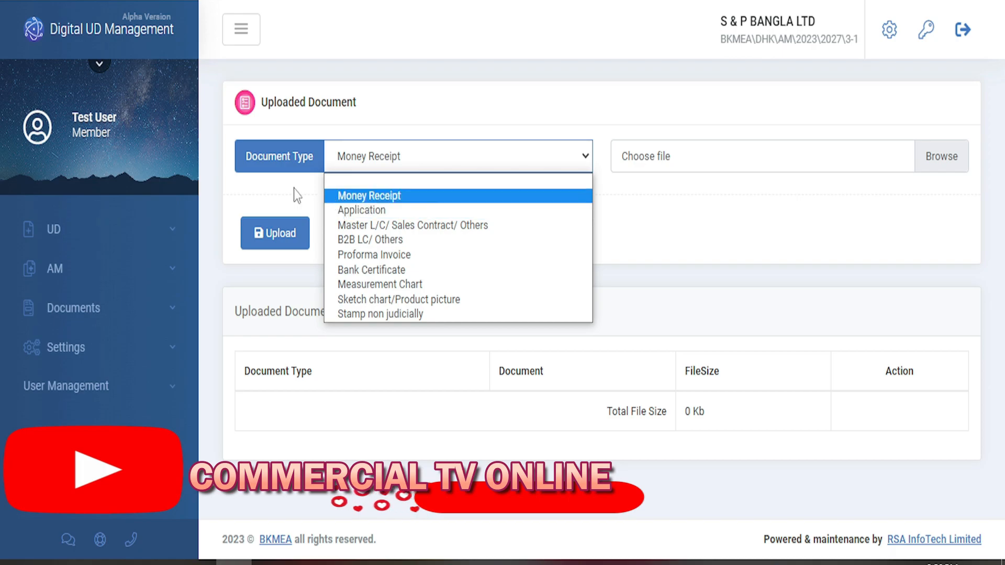
pyautogui.click(226, 268)
# Return to the amendment list page through the AM menu
pyautogui.click(71, 268)
pyautogui.scroll(-1, 73, 335)
pyautogui.scroll(-5, 75, 357)
pyautogui.scroll(1, 75, 358)
pyautogui.scroll(6, 75, 357)
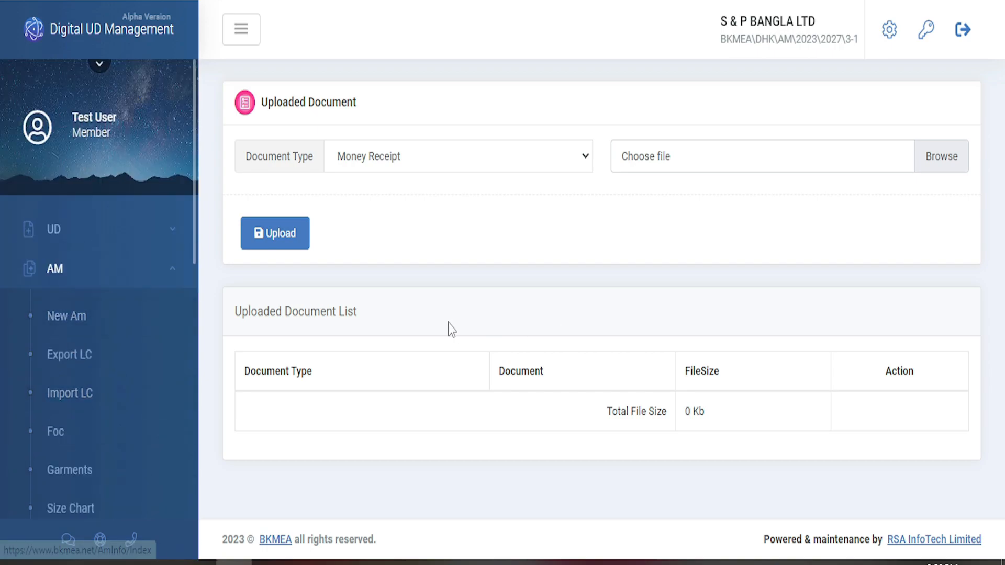
pyautogui.scroll(-3, 128, 417)
pyautogui.scroll(3, 128, 417)
pyautogui.click(84, 268)
pyautogui.click(83, 268)
pyautogui.click(97, 322)
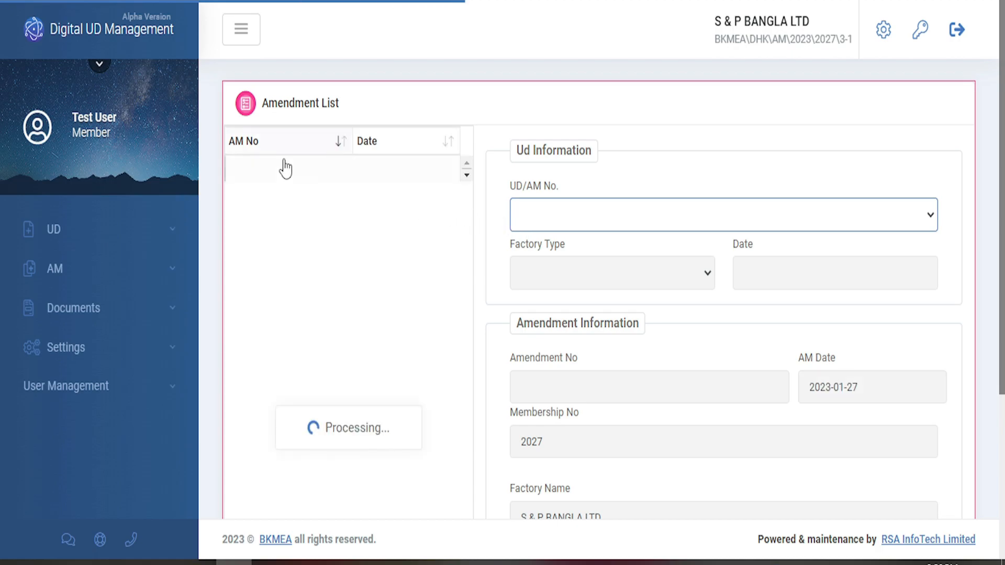
# Load amendment BKMEA\DHK\AM\2023\2027\3-1 and delete it, confirming with OK
pyautogui.click(321, 173)
pyautogui.scroll(-4, 565, 366)
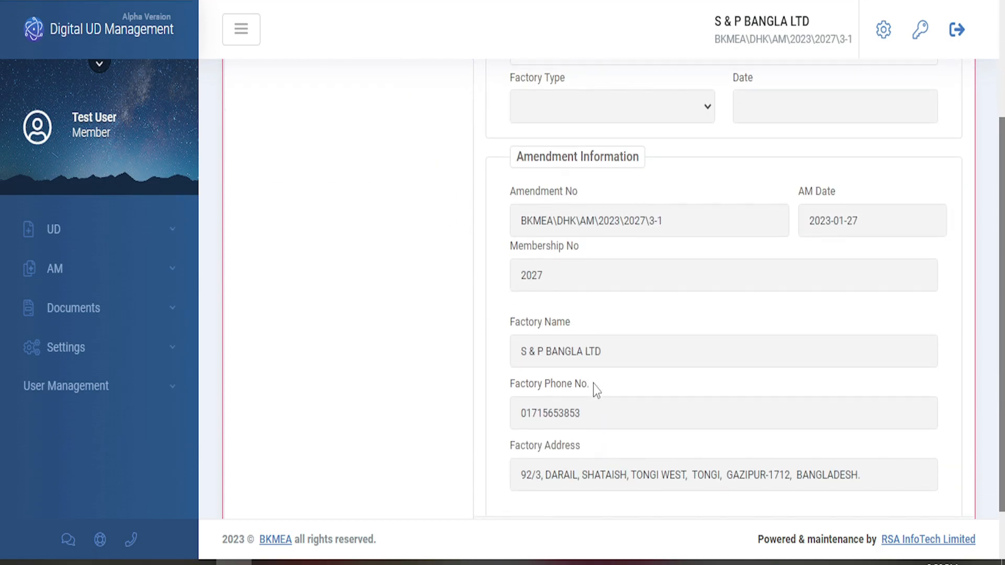
pyautogui.click(649, 463)
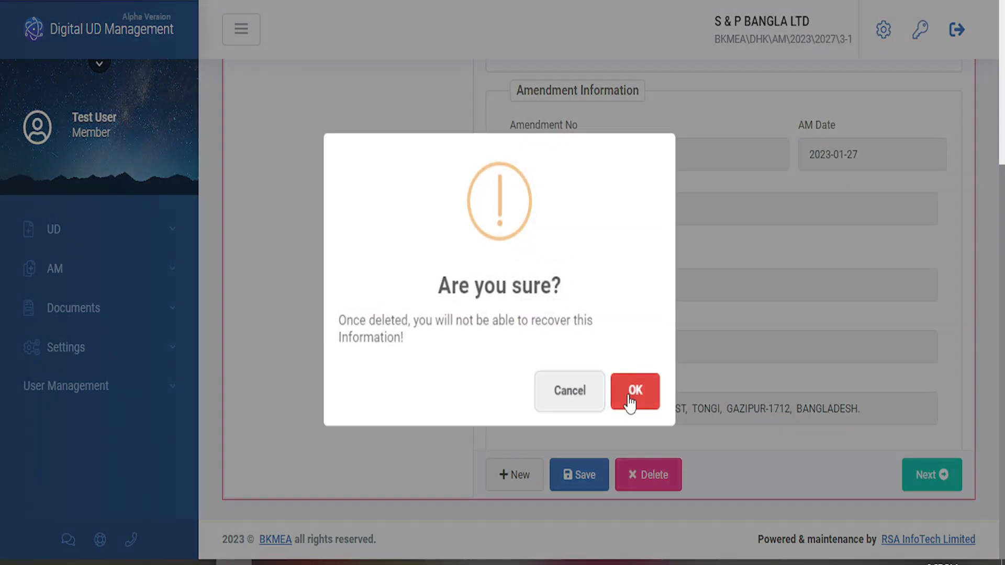
pyautogui.click(630, 392)
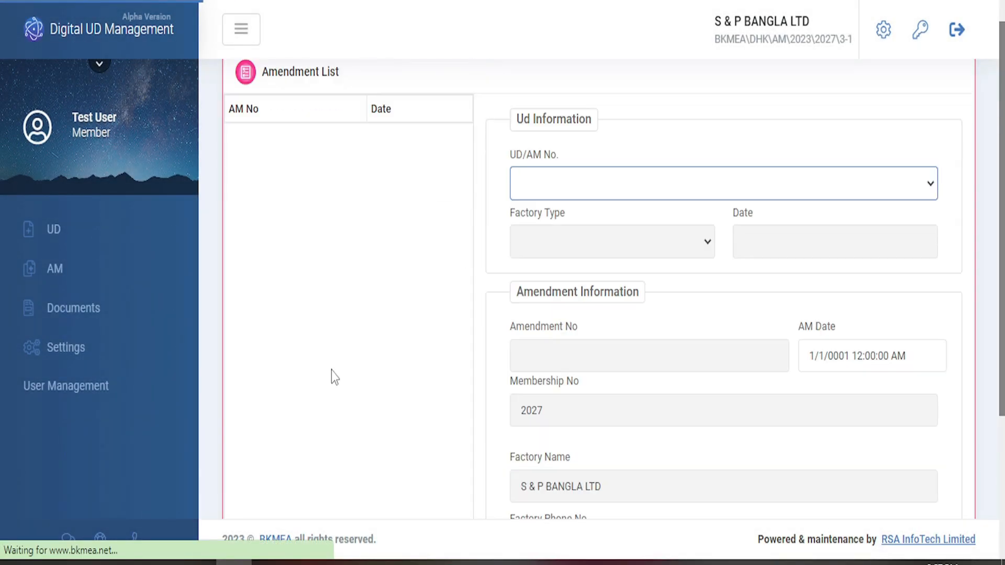